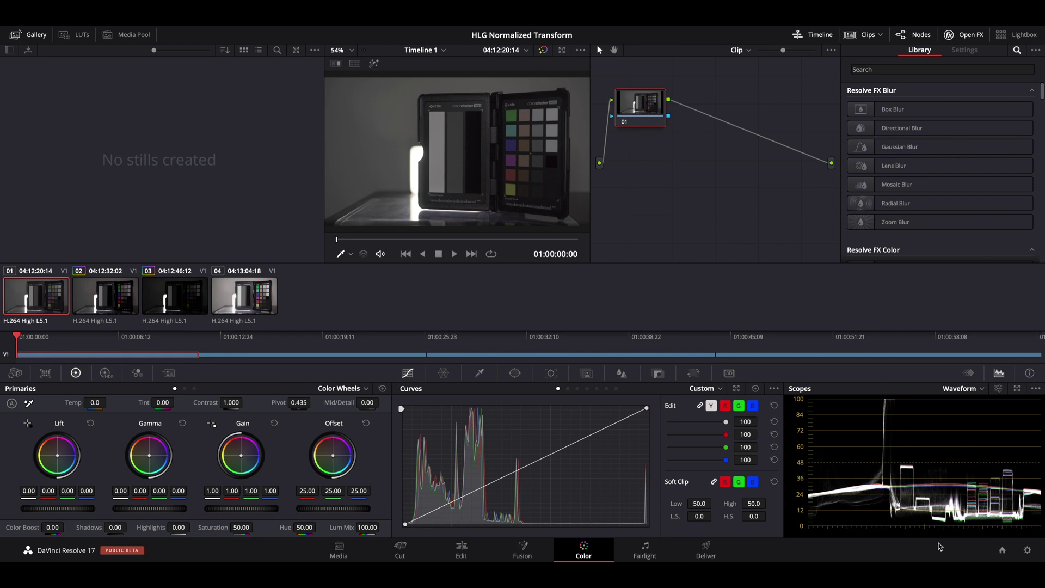
Open Project Settings and cancel out without changing anything, returning to the HLG clip.
left_click(1028, 550)
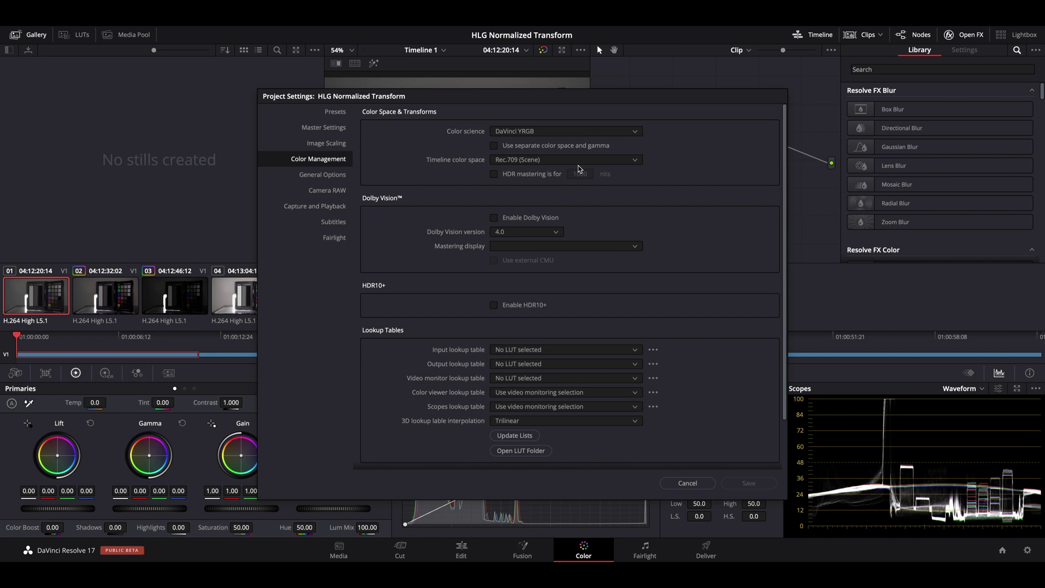
left_click(691, 484)
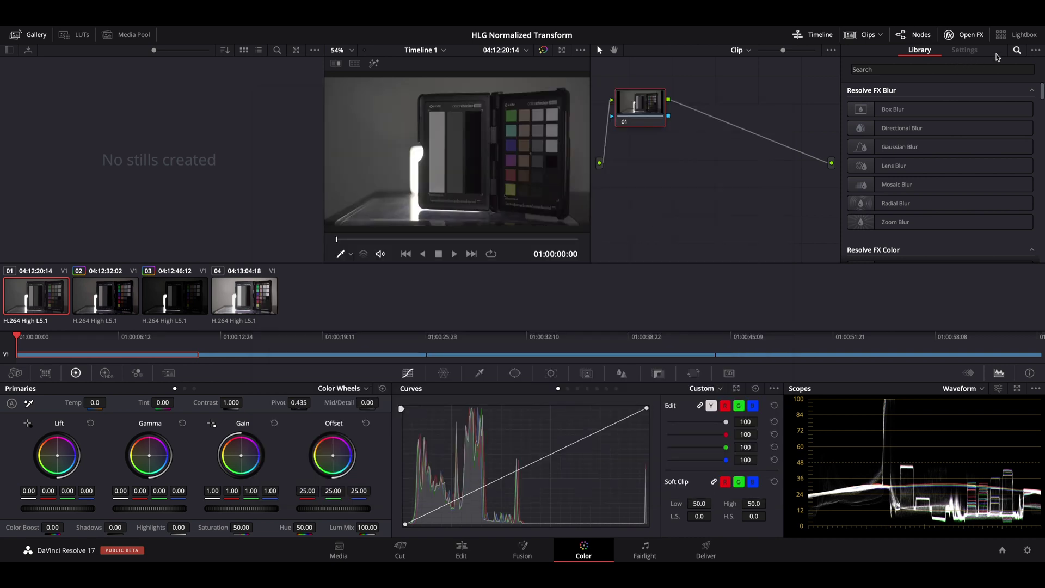
Find DCTL by searching 'dc', apply it to node 01, and load the HLG_Normalized transform.
left_click(1018, 52)
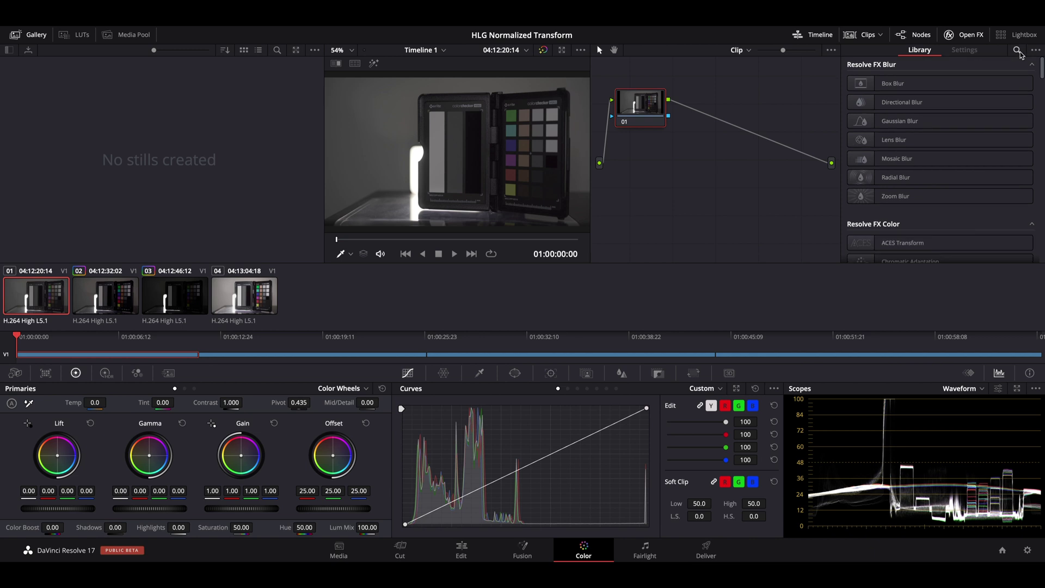
left_click(1018, 51)
type("dc")
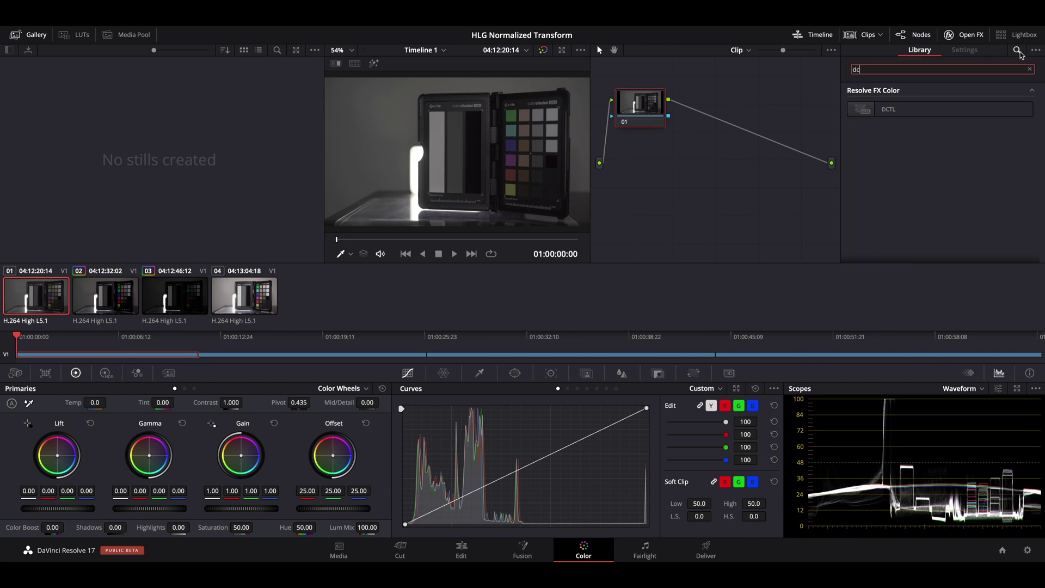
left_click_drag(888, 111, 636, 117)
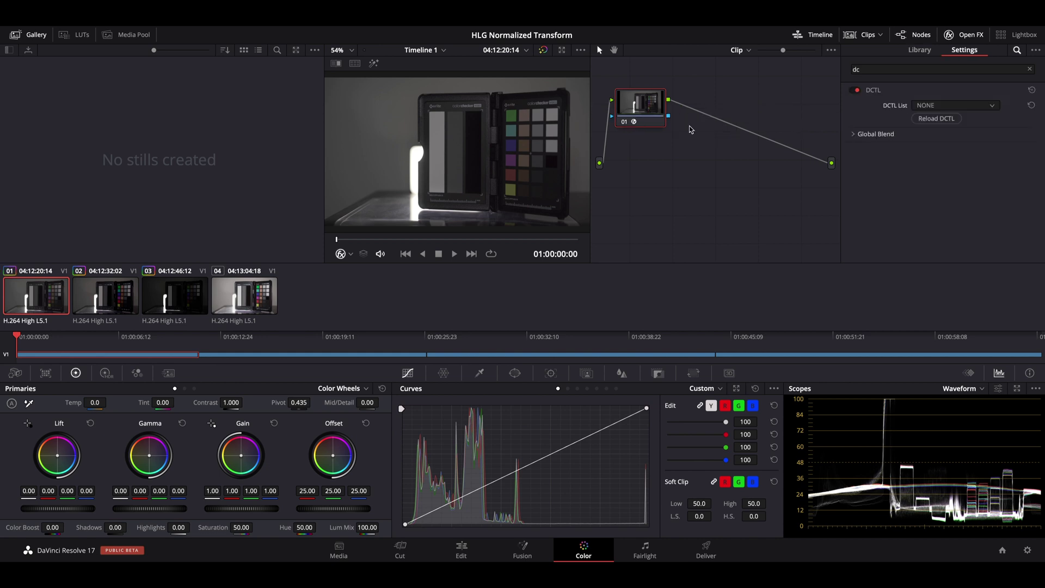
left_click(949, 111)
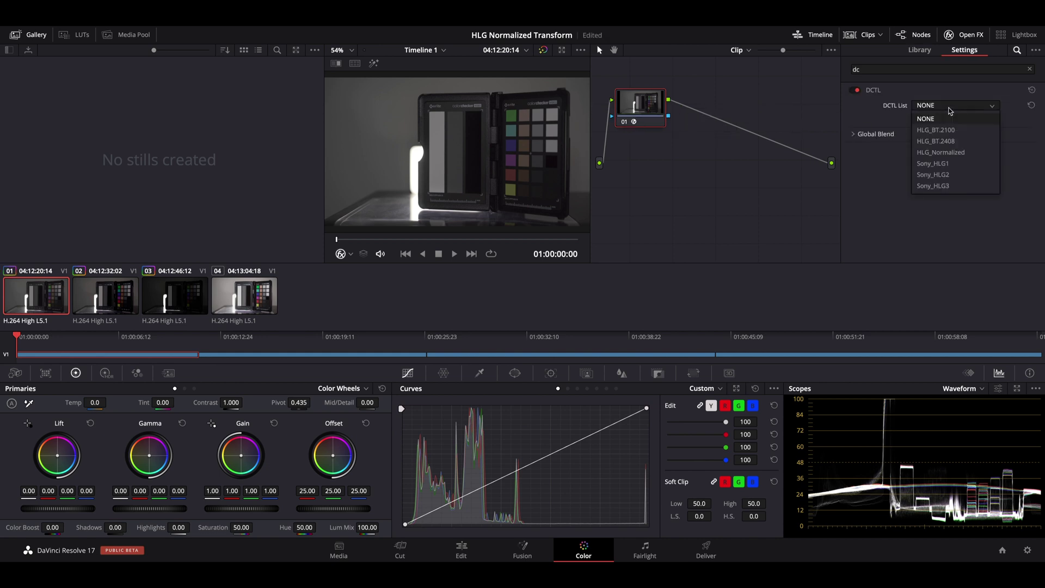
left_click(955, 155)
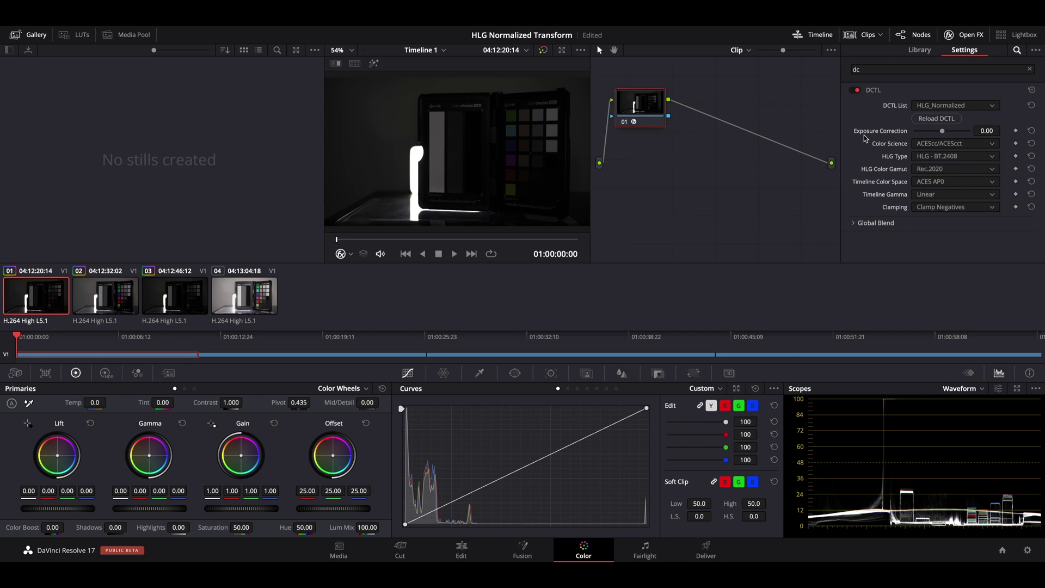
Set the DCTL Color Science to DaVinci YRGB and HLG Type to HLG - BT.2100.
left_click(920, 144)
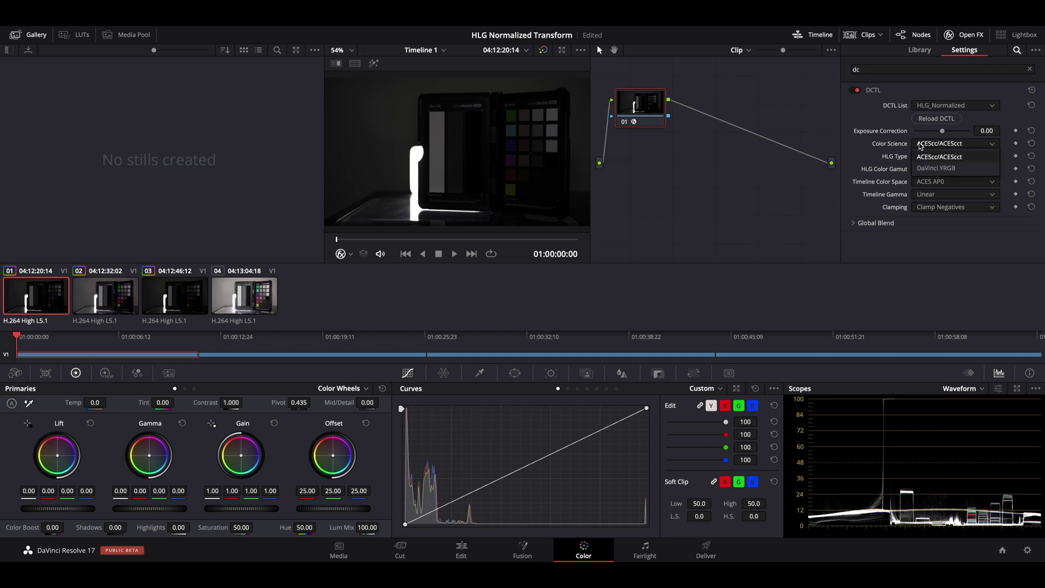
left_click(926, 169)
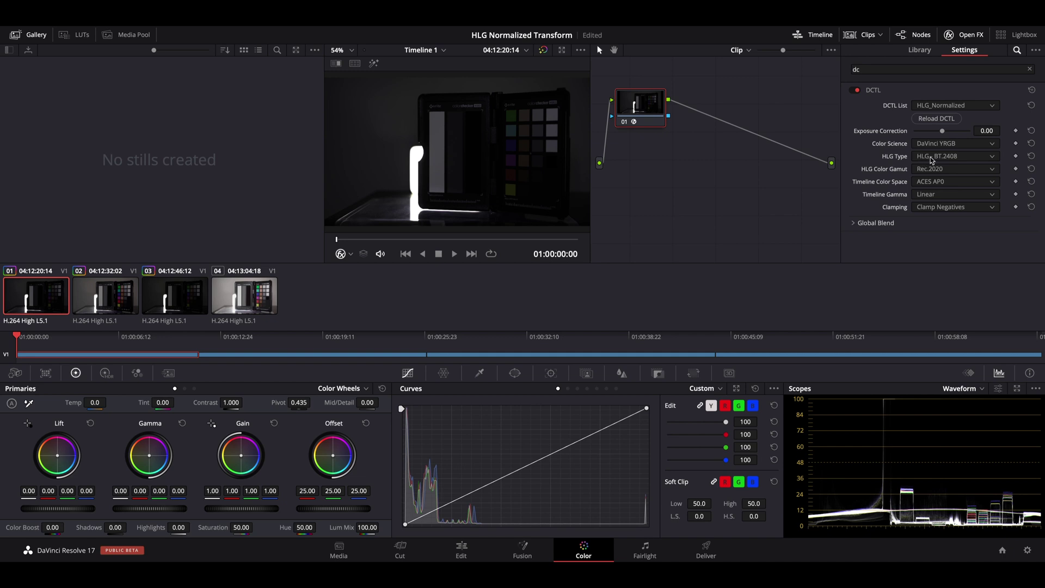
left_click(968, 158)
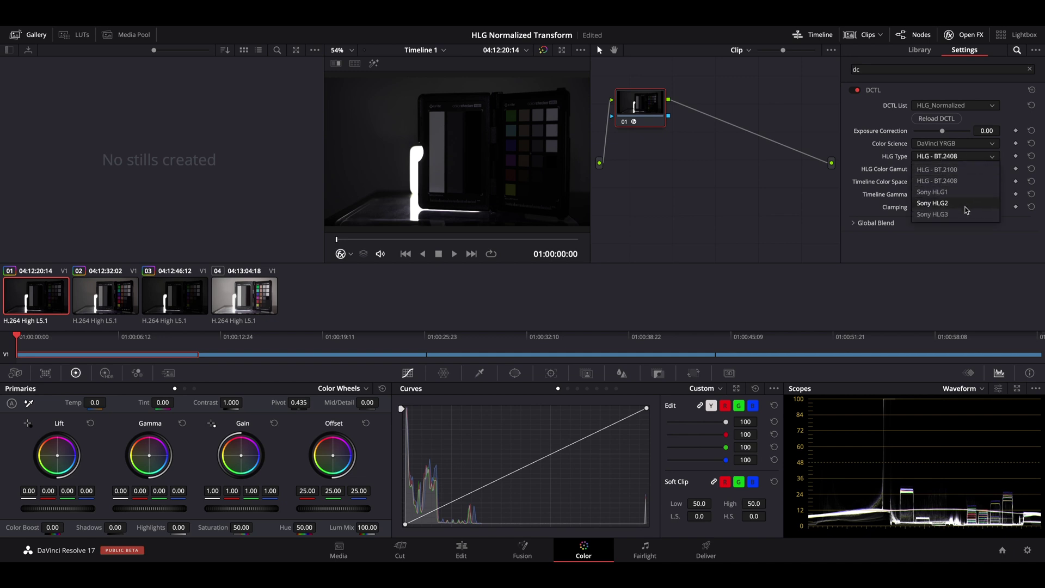
left_click(968, 170)
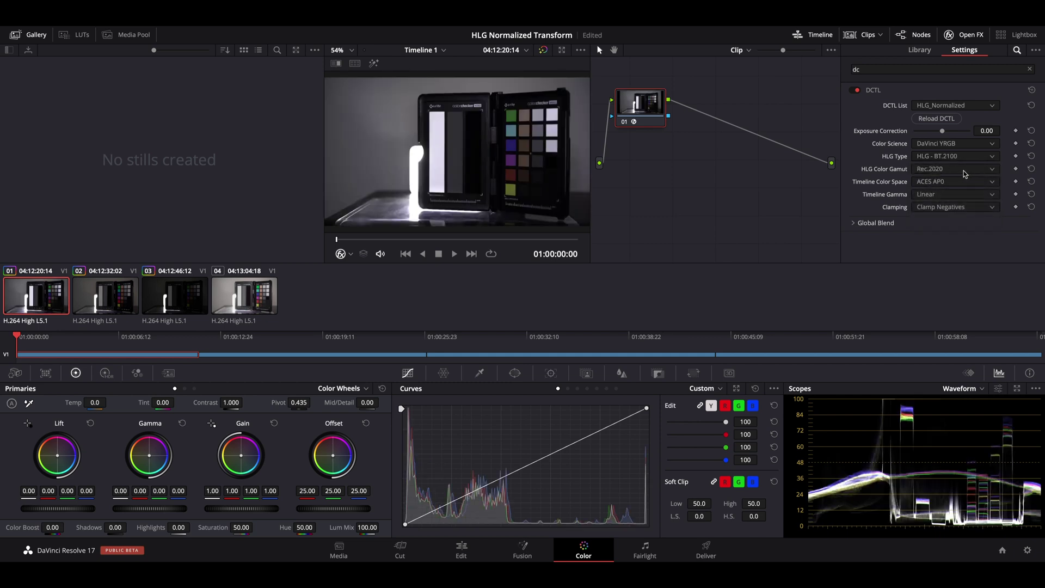
Keep the DCTL's HLG Color Gamut at Rec.2020 and change Timeline Color Space to Rec.709.
left_click(963, 172)
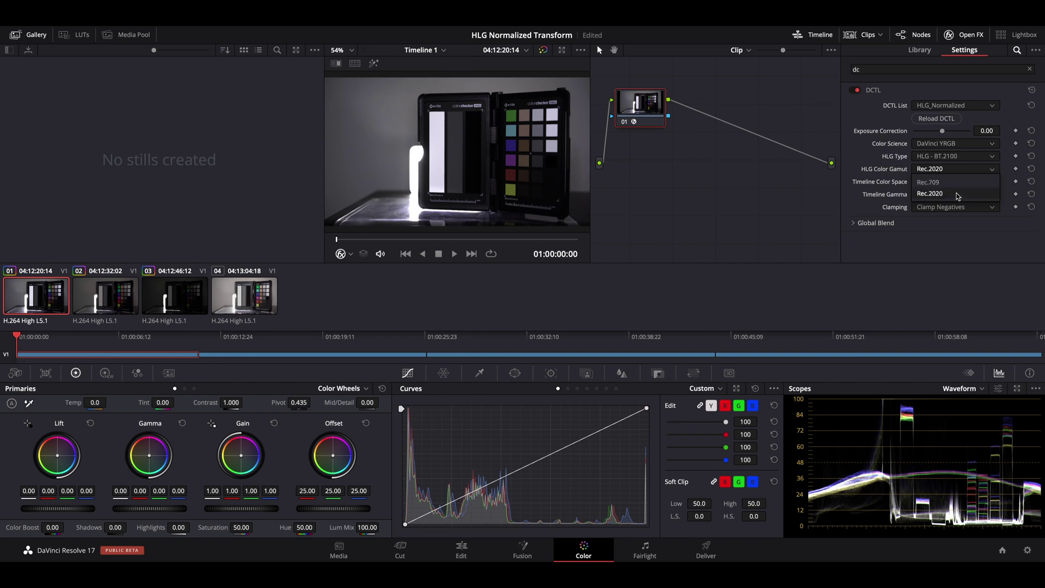
left_click(957, 195)
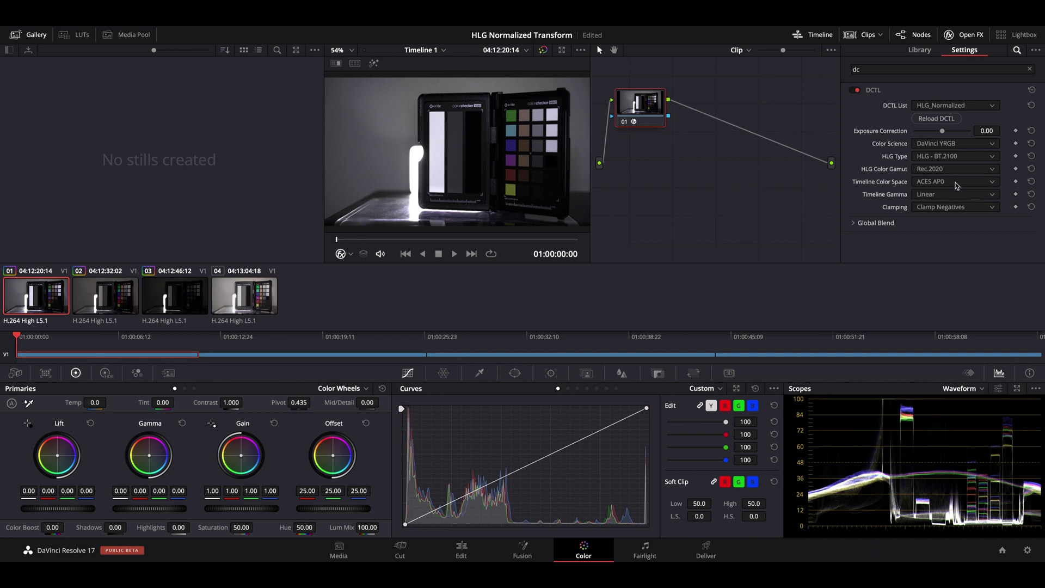
left_click(957, 186)
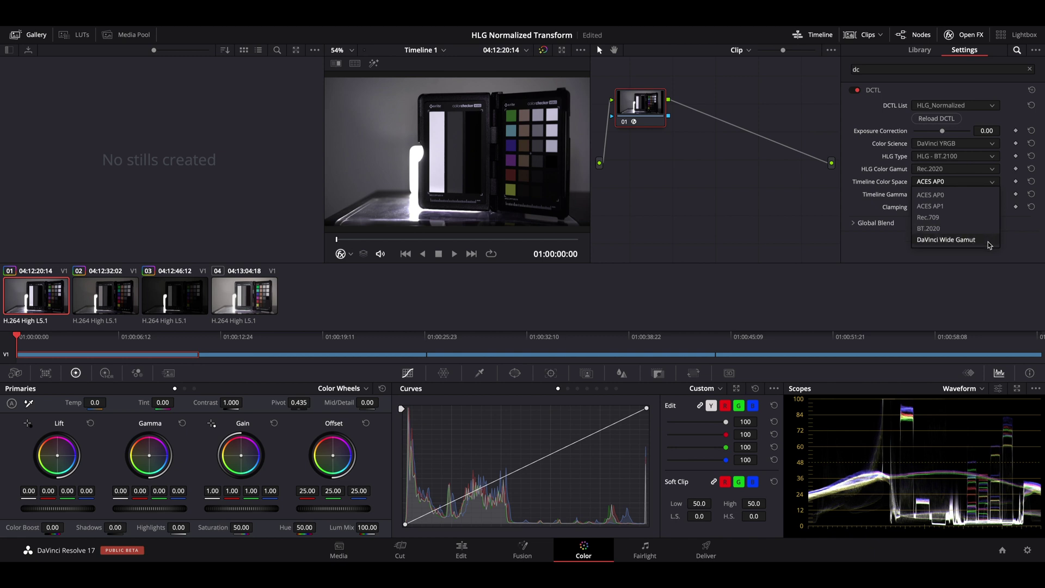
left_click(968, 218)
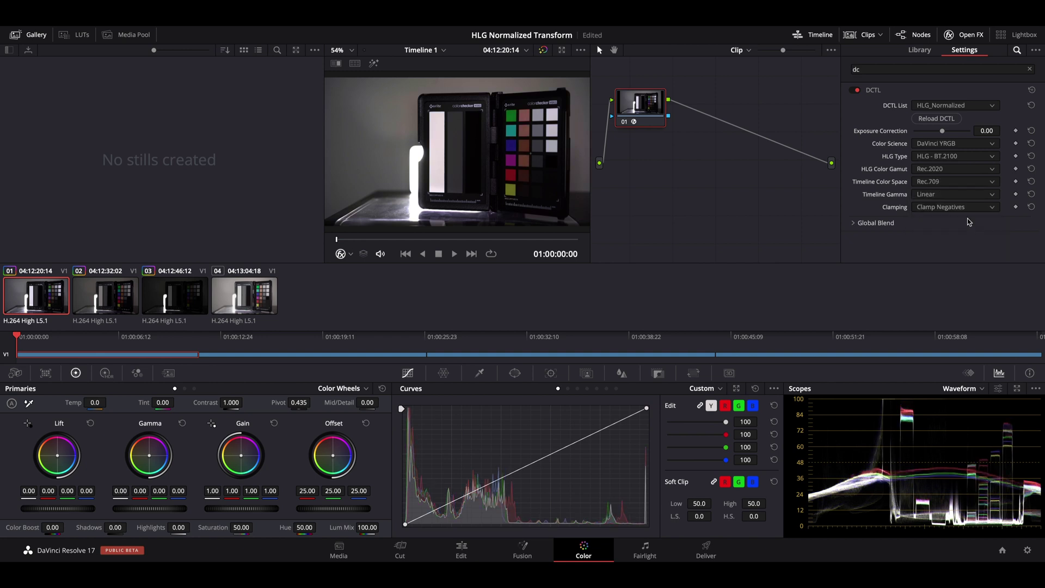
Set the DCTL Timeline Gamma to Scene (Rec.709/2020), leaving Clamping at Clamp Negatives.
left_click(953, 195)
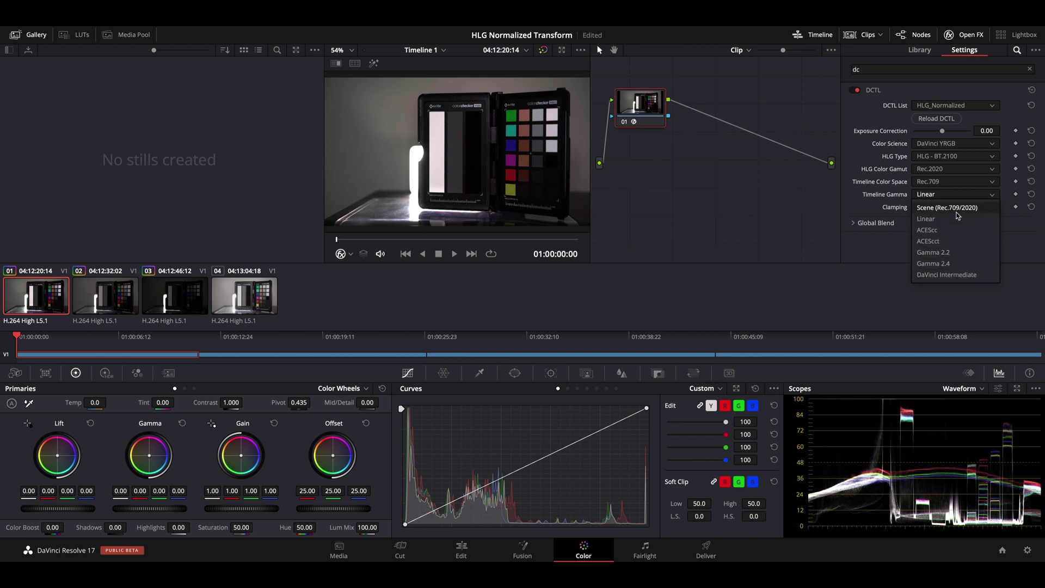
left_click(957, 211)
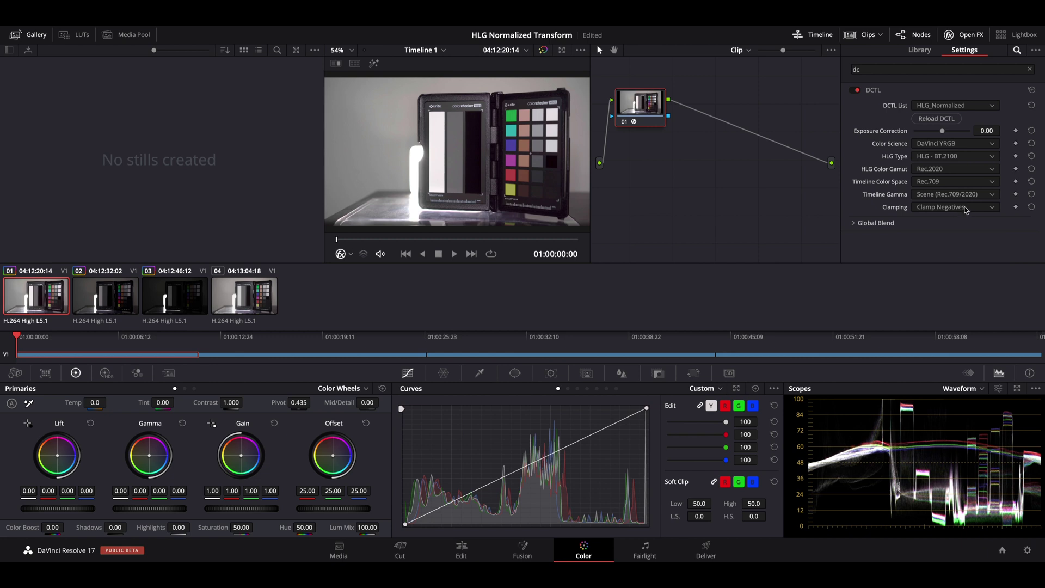
left_click(966, 211)
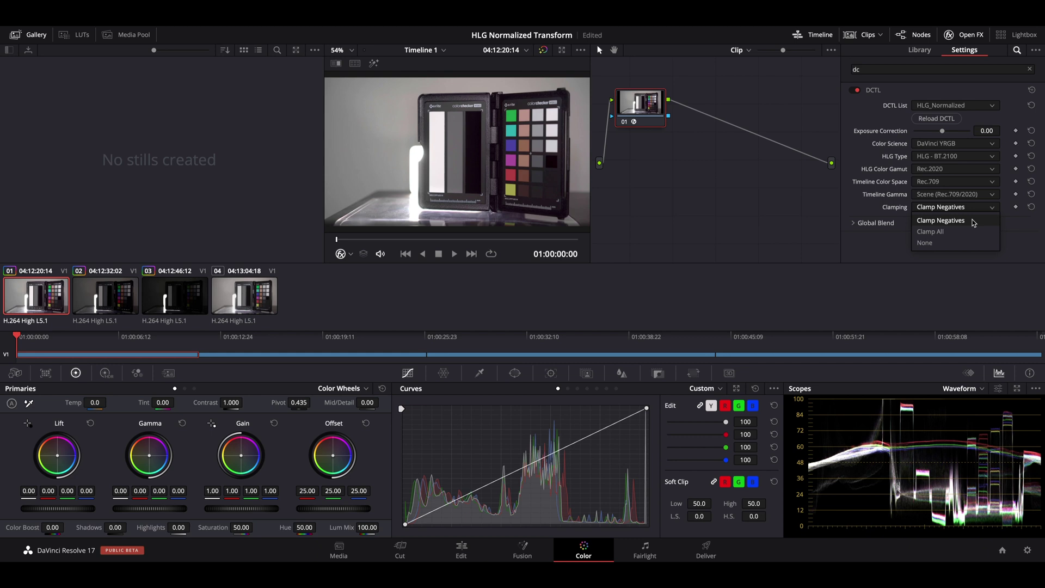
left_click(972, 221)
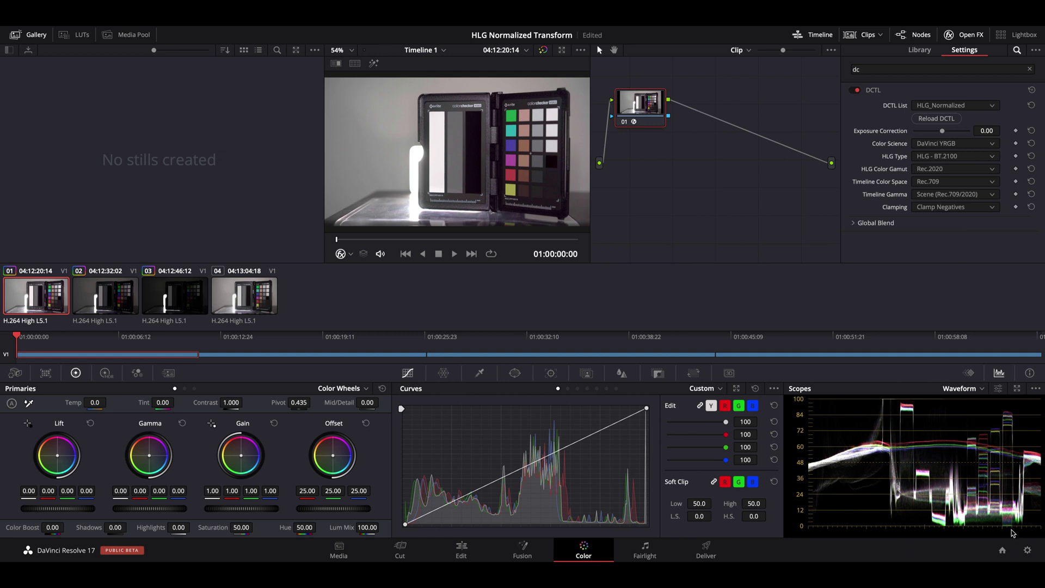
Change the project's color science to DaVinci YRGB Color Managed and save the Project Settings.
left_click(1027, 549)
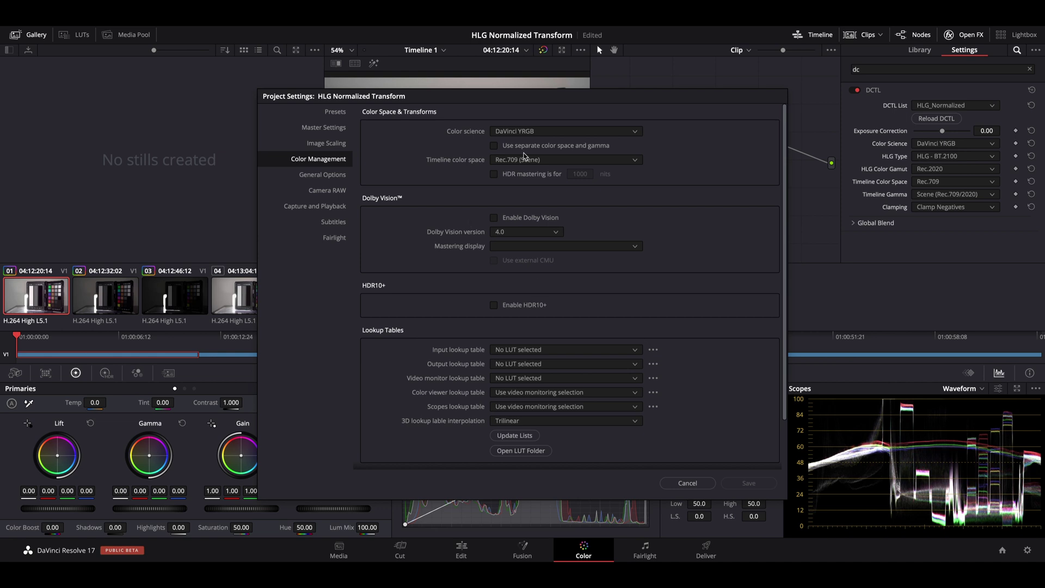
left_click(527, 132)
left_click(538, 156)
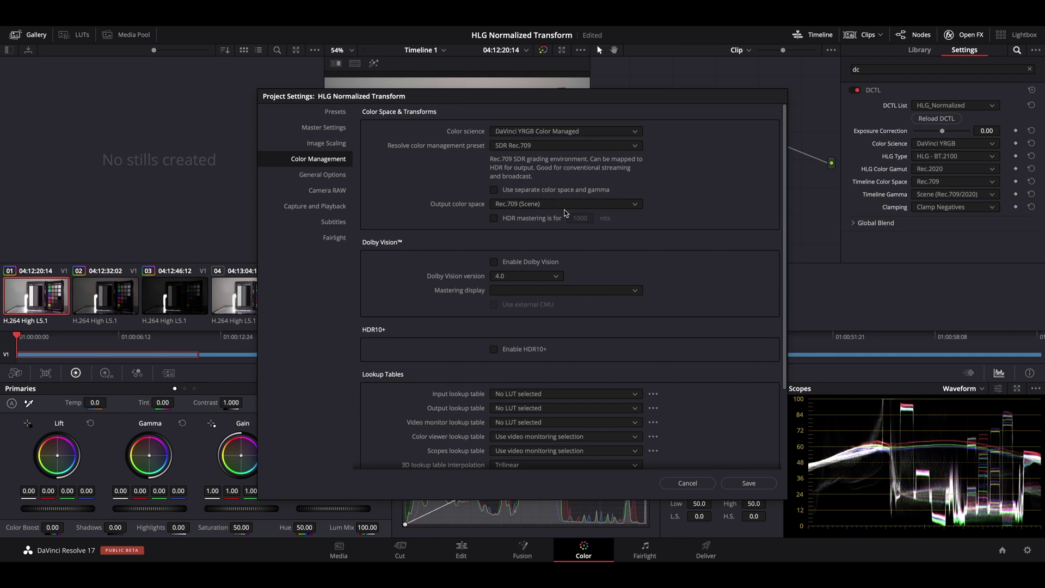
left_click(747, 483)
Select clip 02 and set its DCTL HLG Type to Sony HLG1.
left_click(100, 303)
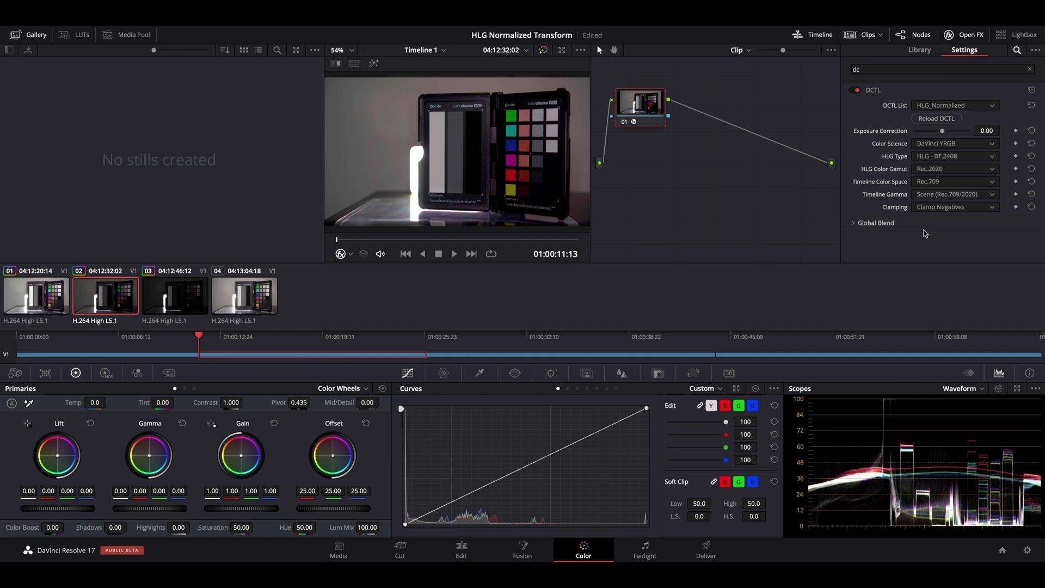
left_click(962, 156)
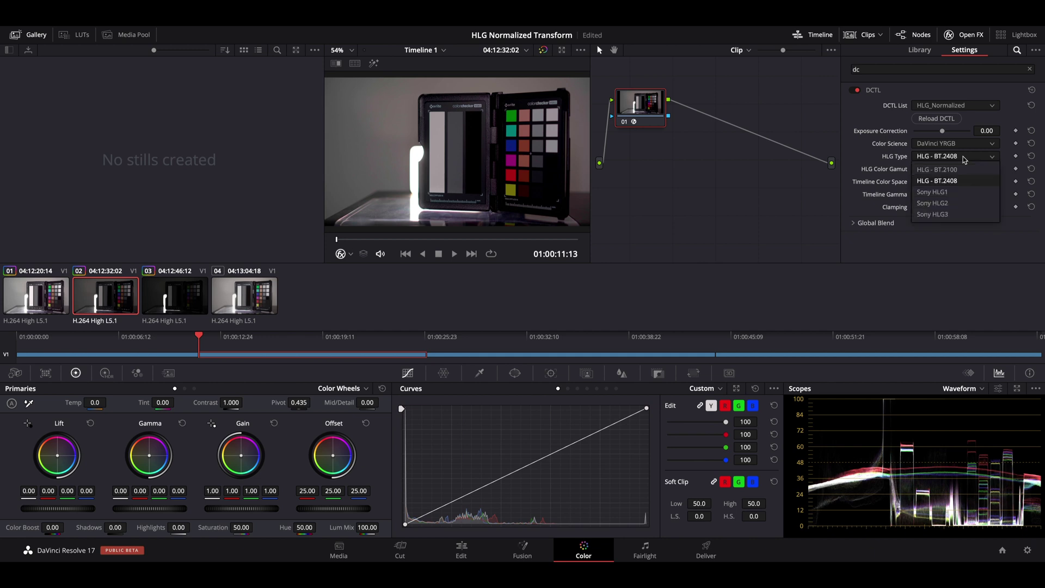
left_click(958, 191)
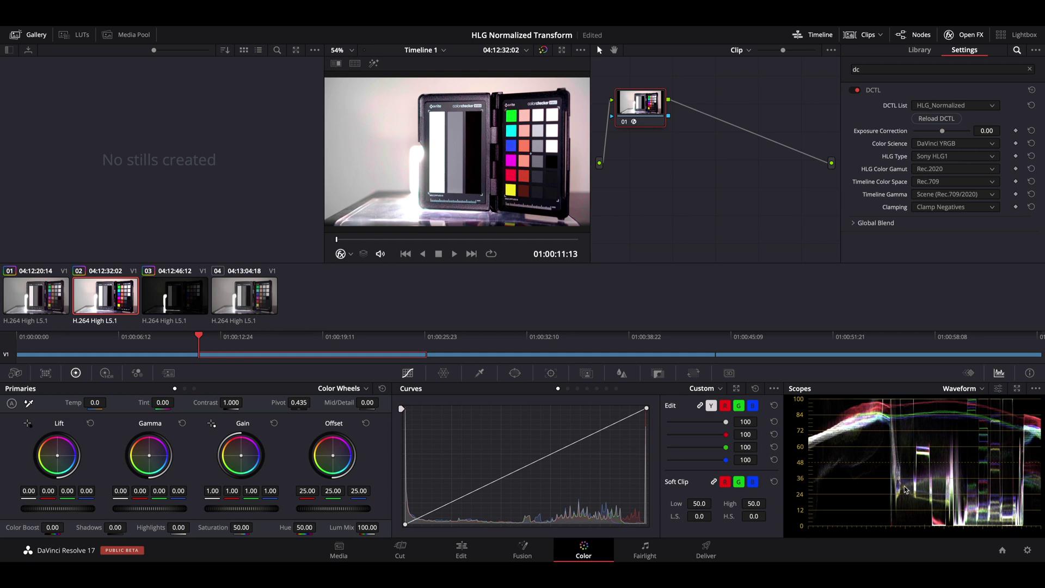
Set clip 02's Input Color Space to Bypass and lower the DCTL Exposure Correction to -0.13.
right_click(114, 301)
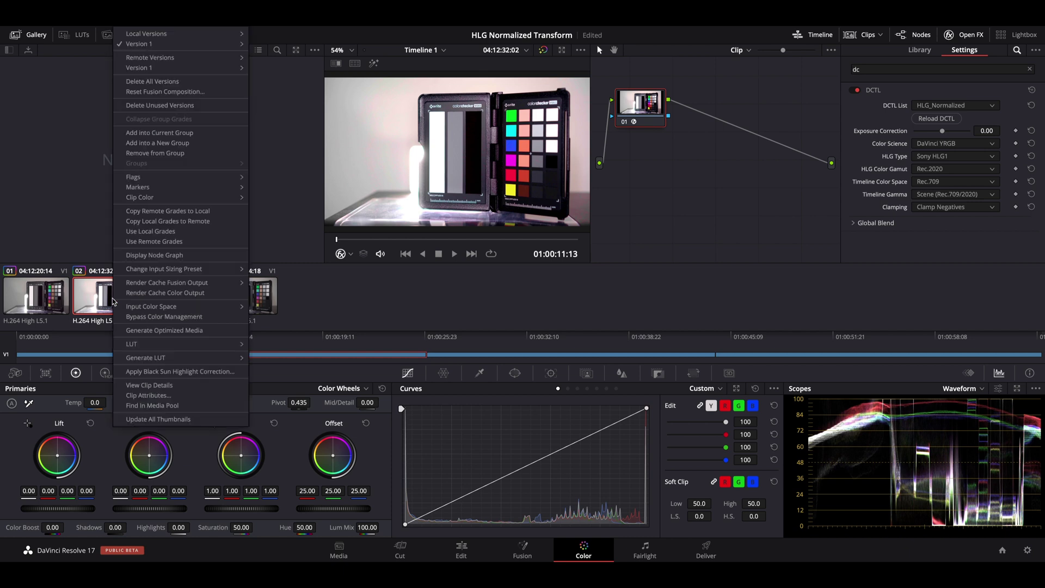
mouse_move(175, 308)
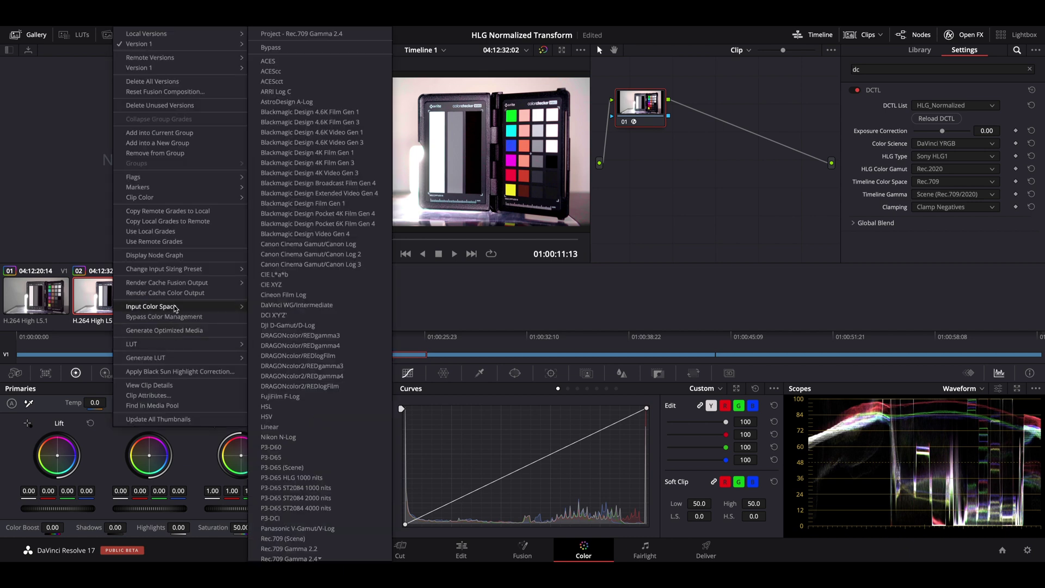
scroll(337, 302, "down", 3)
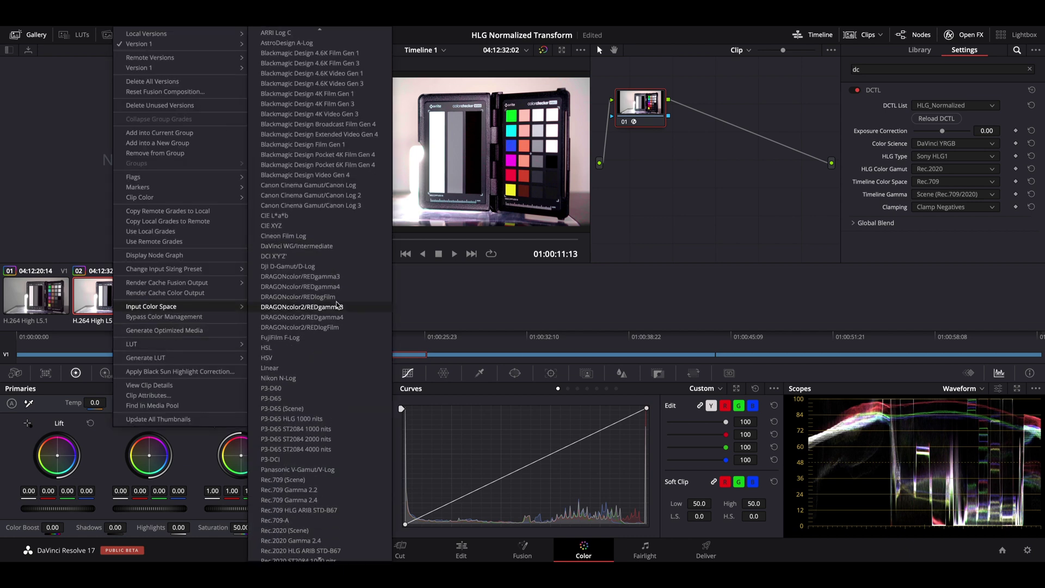
scroll(337, 303, "down", 3)
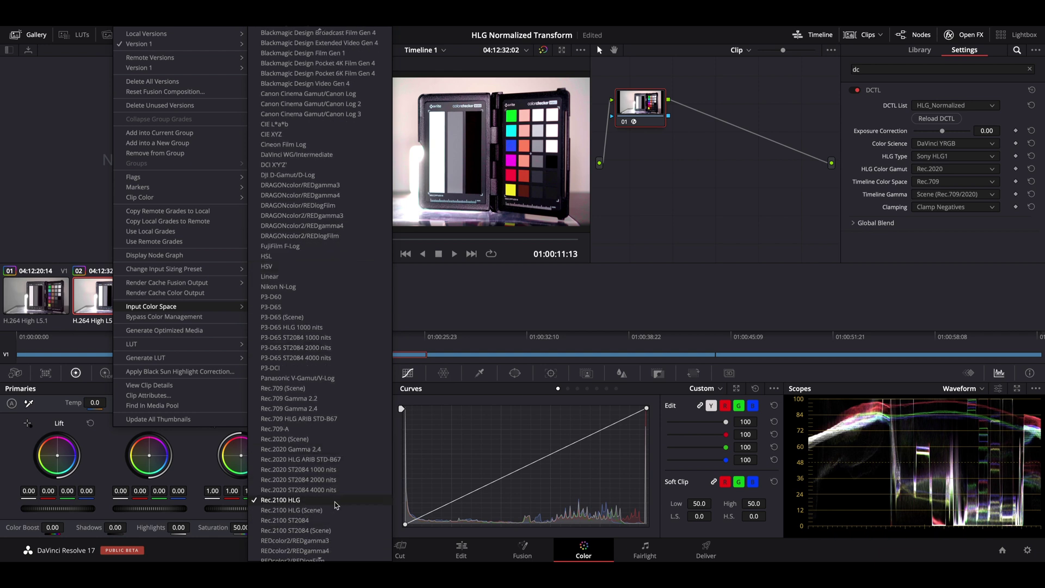
scroll(337, 505, "up", 6)
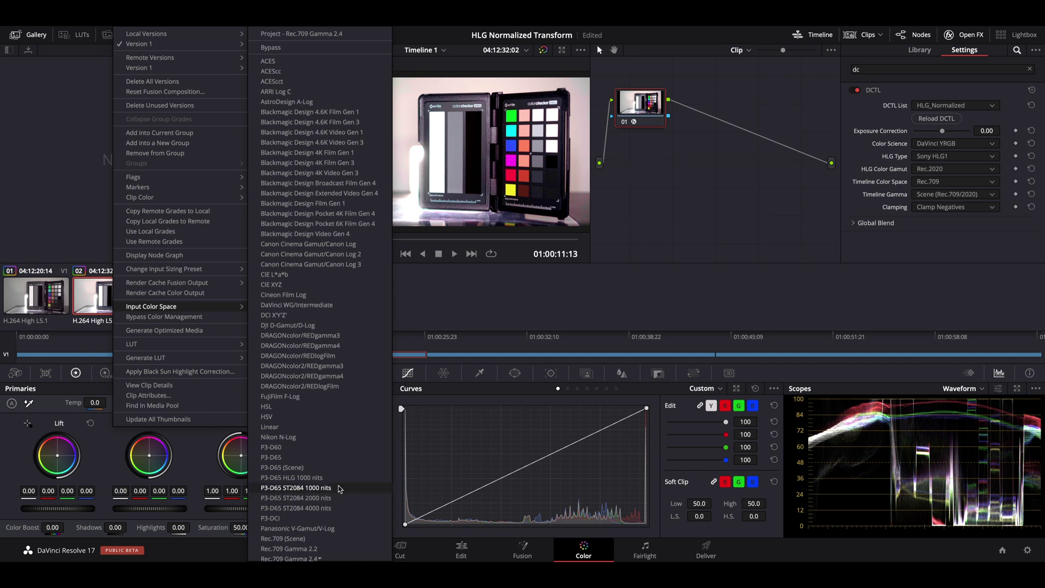
left_click(330, 49)
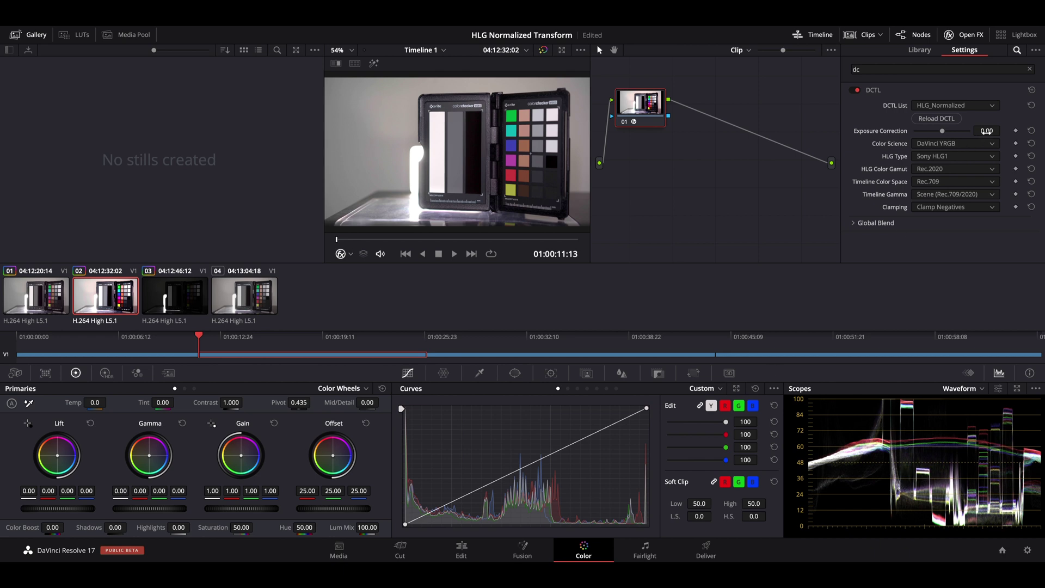
mouse_move(986, 130)
left_mouse_down()
mouse_move(976, 131)
mouse_move(1003, 131)
left_mouse_up()
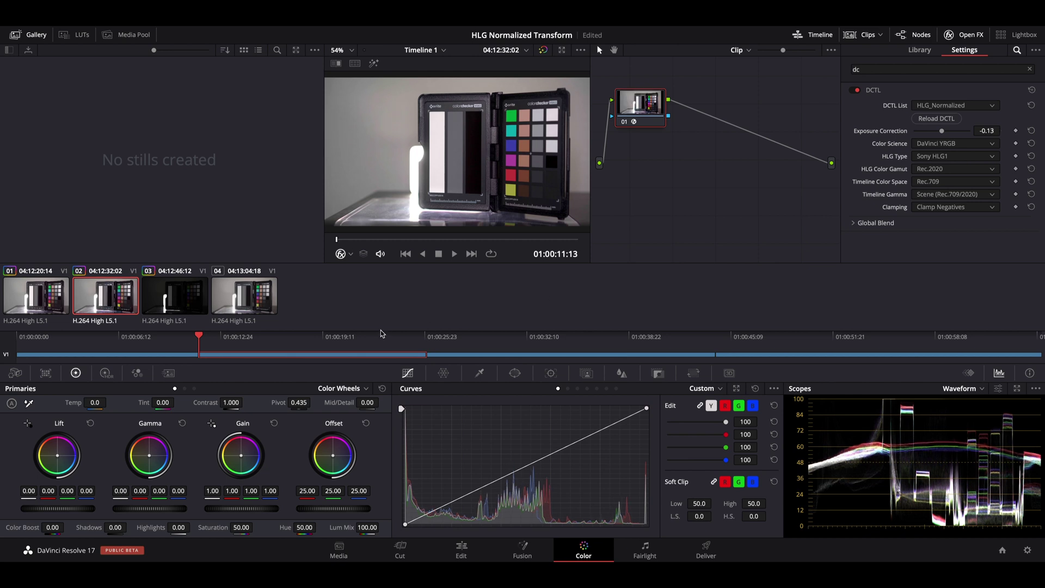
Change the project's Color Management color science to ACEScc and save the settings.
left_click(1028, 550)
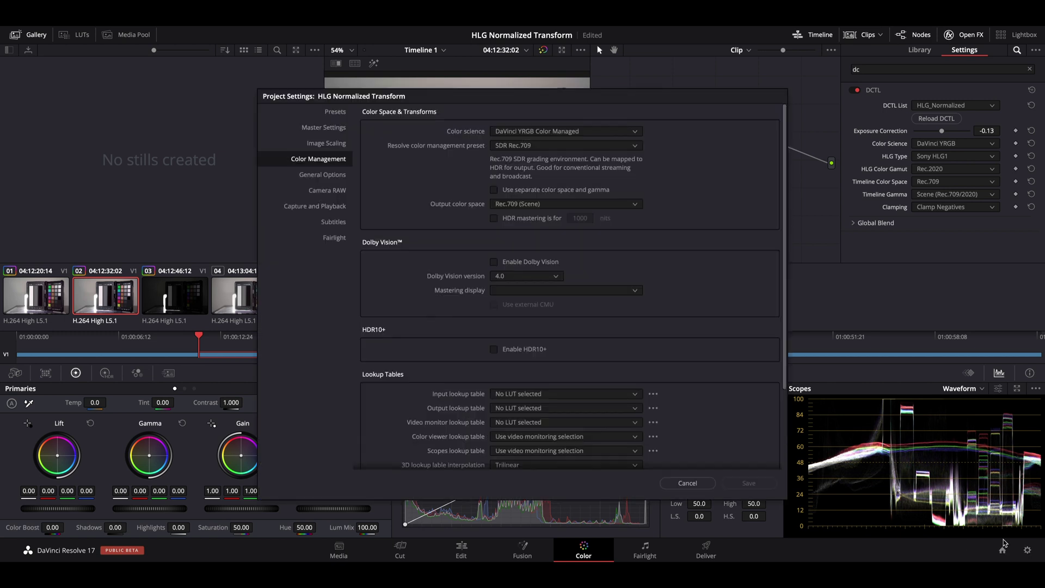
left_click(523, 133)
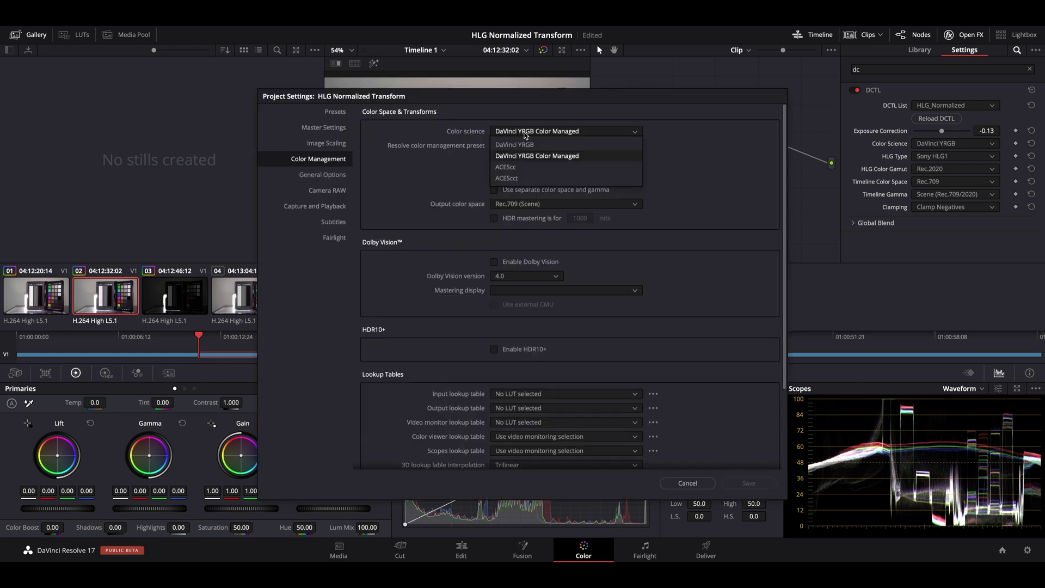
left_click(526, 168)
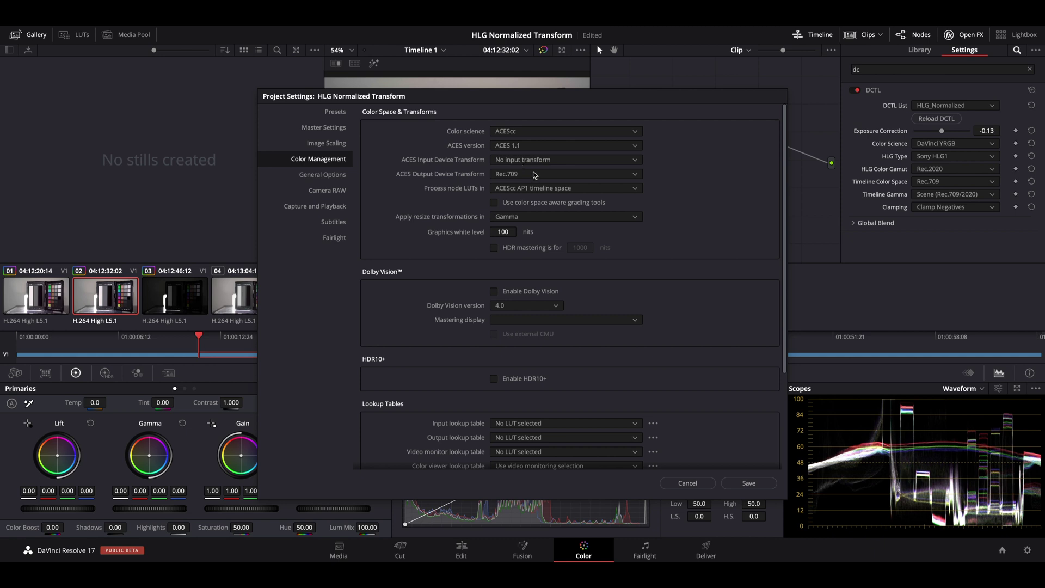
left_click(748, 483)
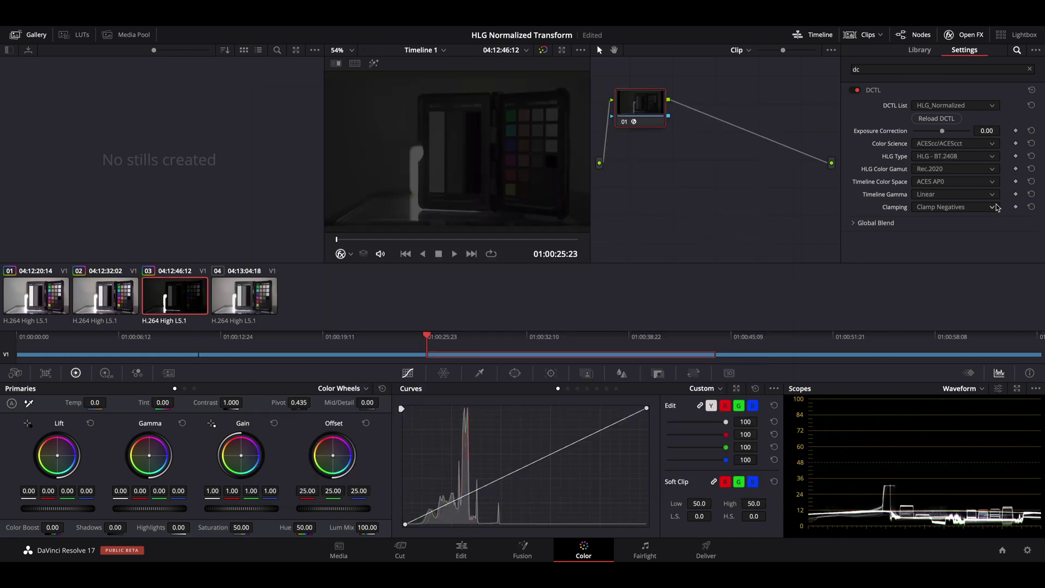
Set clip 03's DCTL Timeline Gamma to ACEScc and HLG Type to Sony HLG2.
left_click(955, 194)
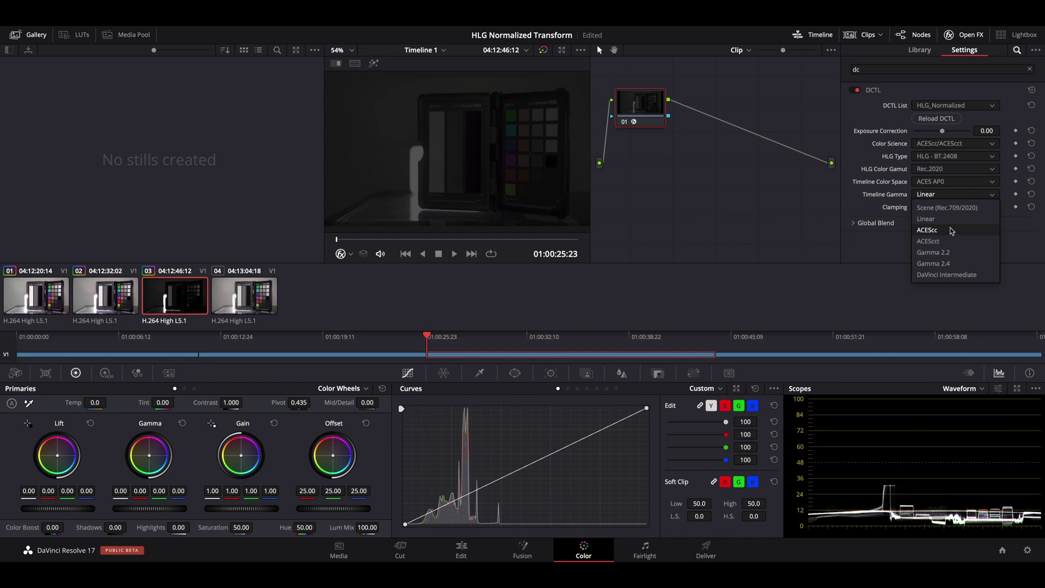
left_click(952, 230)
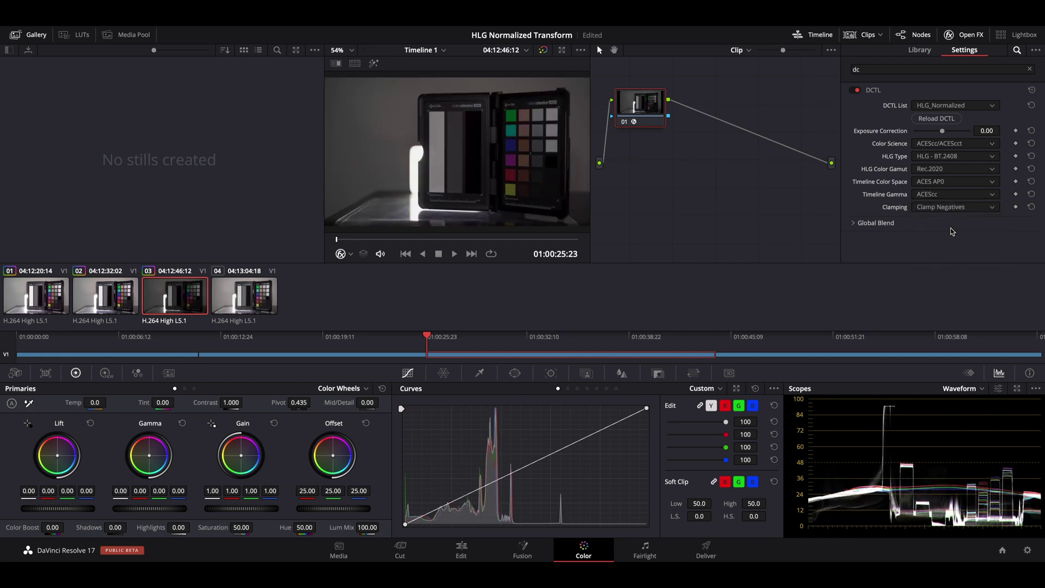
left_click(962, 157)
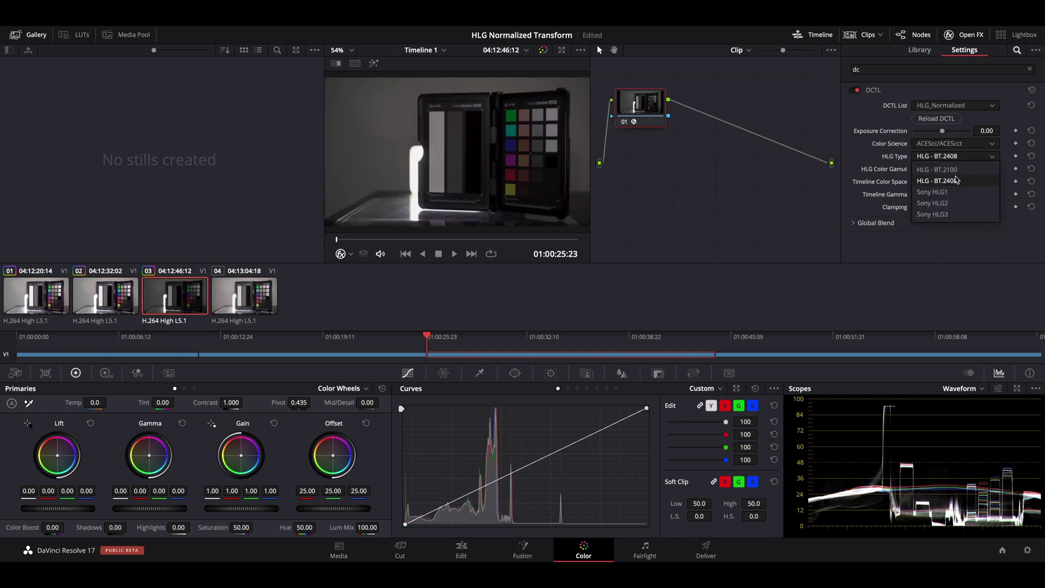
left_click(958, 205)
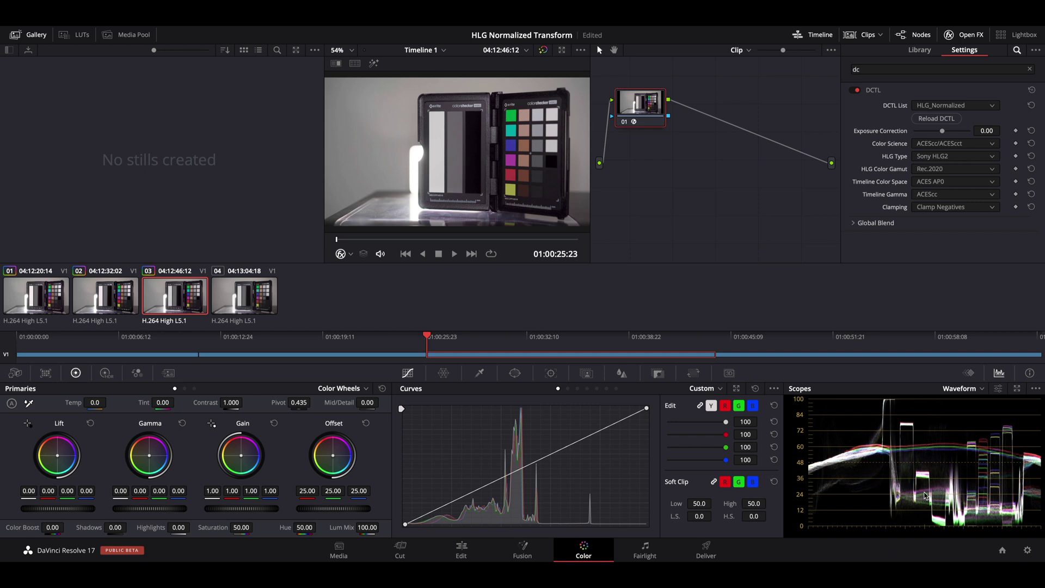
Apply the HLG conversion LUT to clip 04 from its thumbnail's LUT menu.
left_click(253, 304)
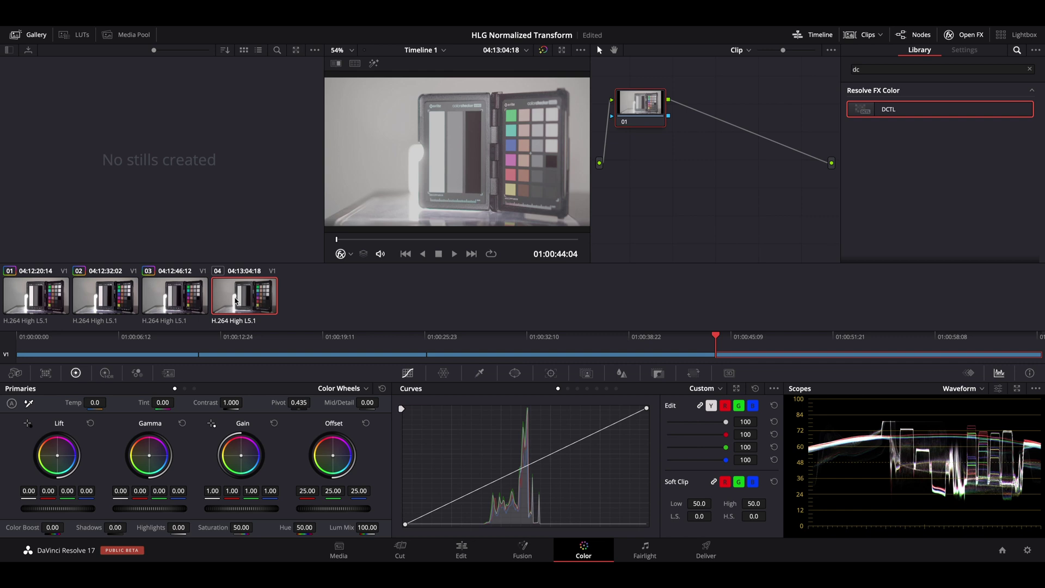
right_click(235, 301)
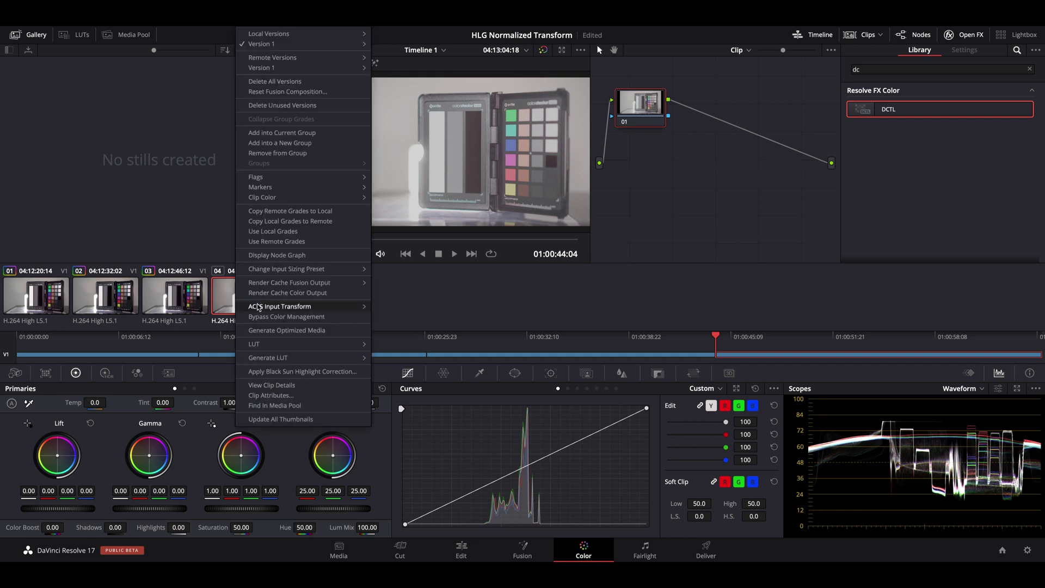
mouse_move(296, 348)
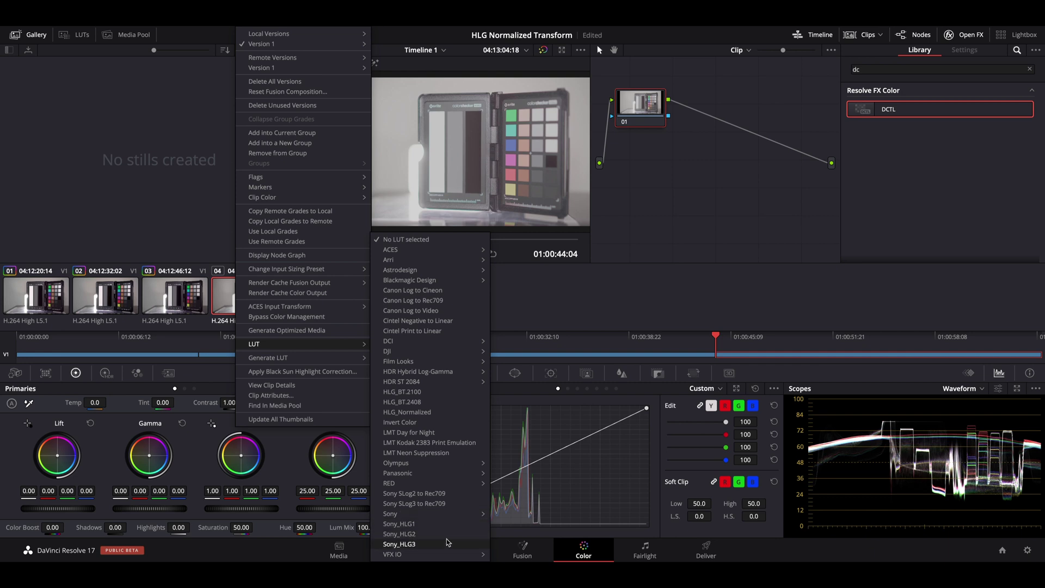
left_click(444, 402)
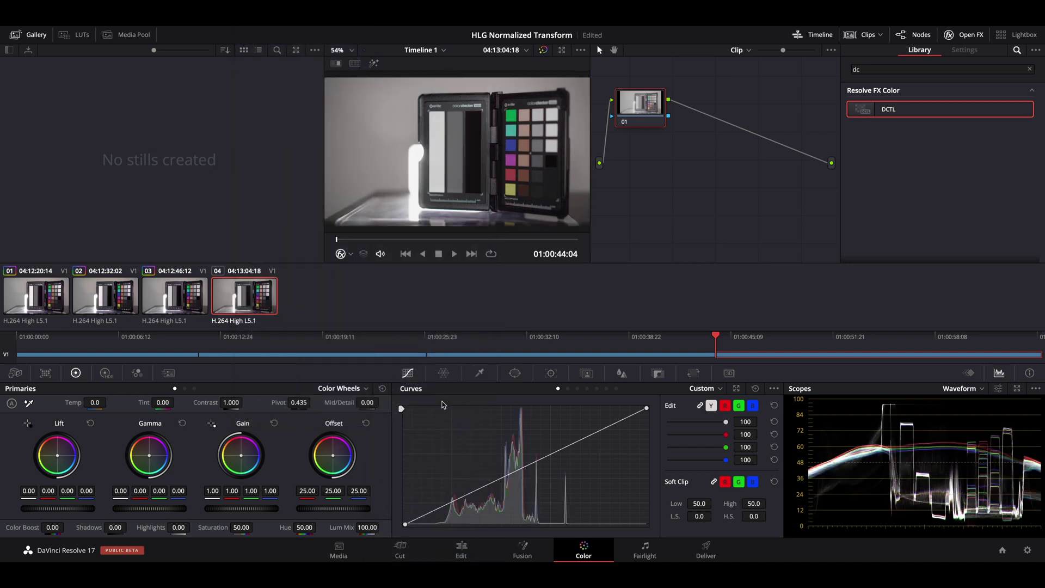